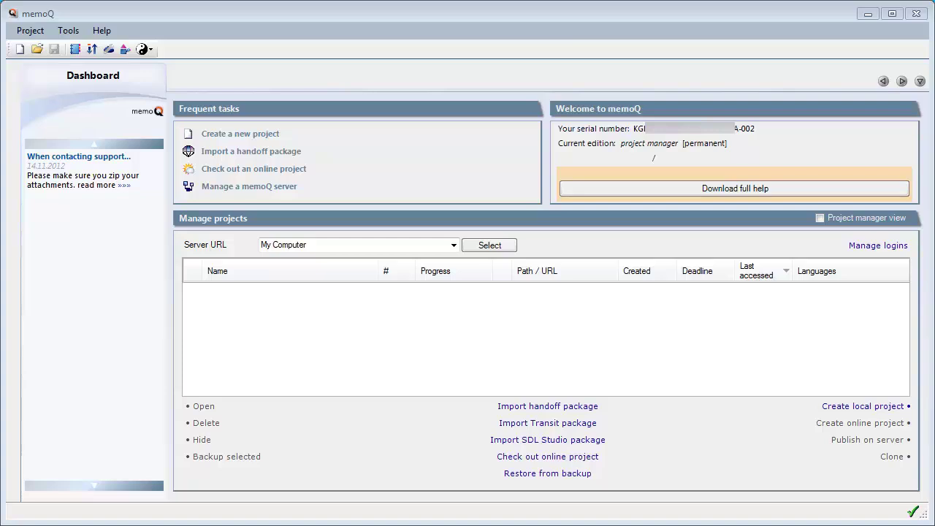
View the memoQ version and licence details, then close them.
click(101, 30)
click(124, 87)
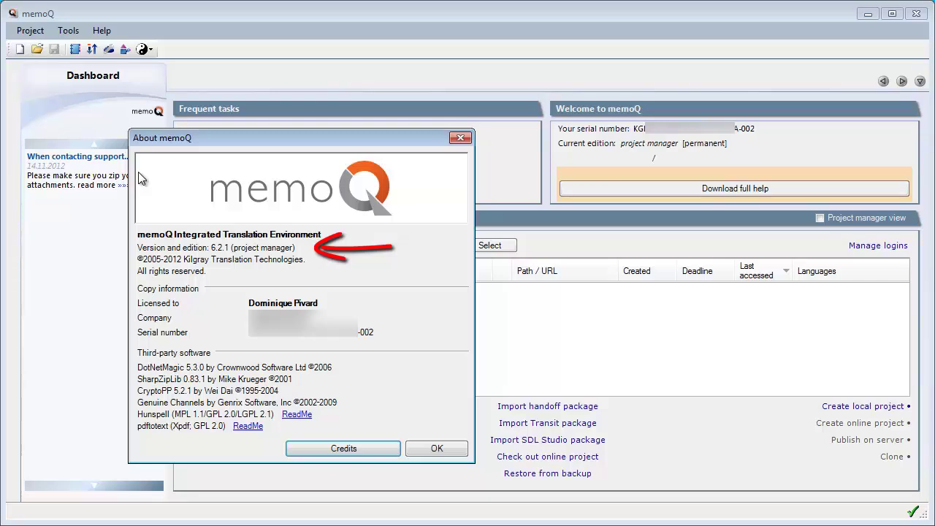
key(Escape)
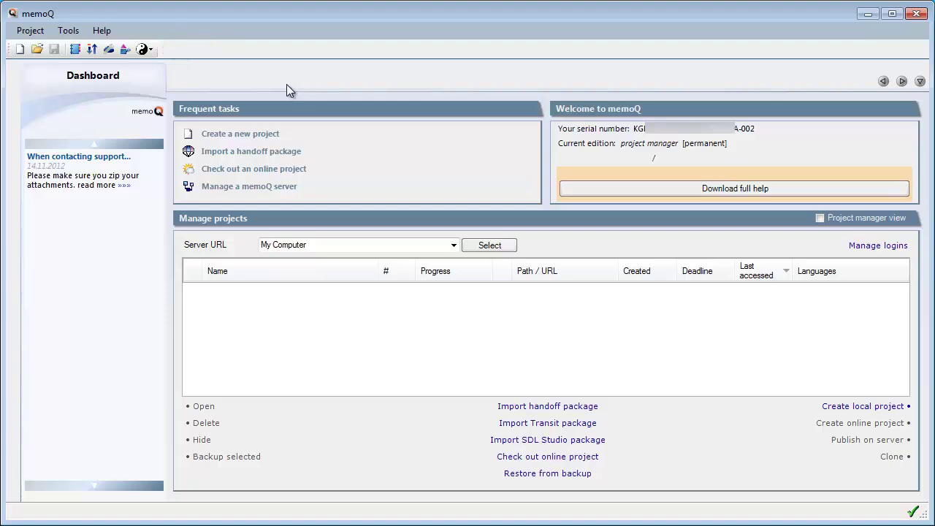
Switch memoQ's focus mode to Mostly Silent.
click(149, 48)
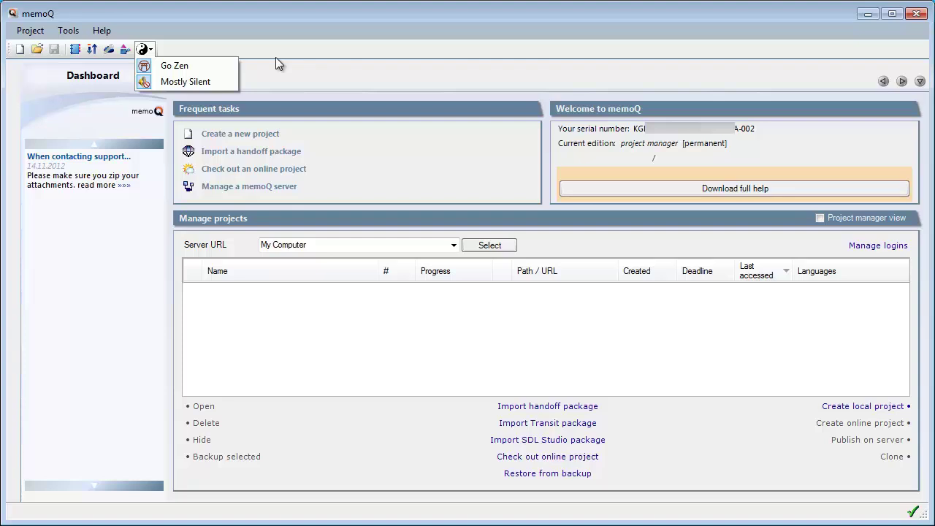
click(174, 68)
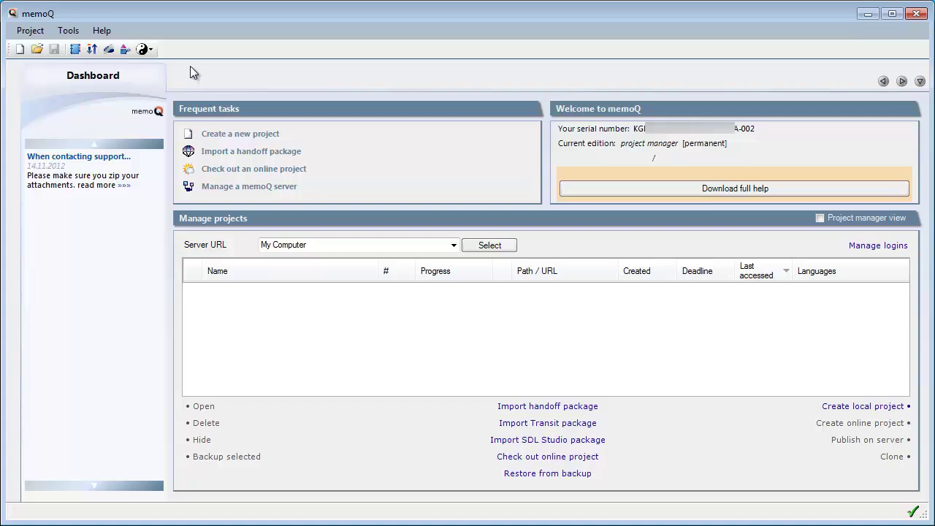
click(149, 49)
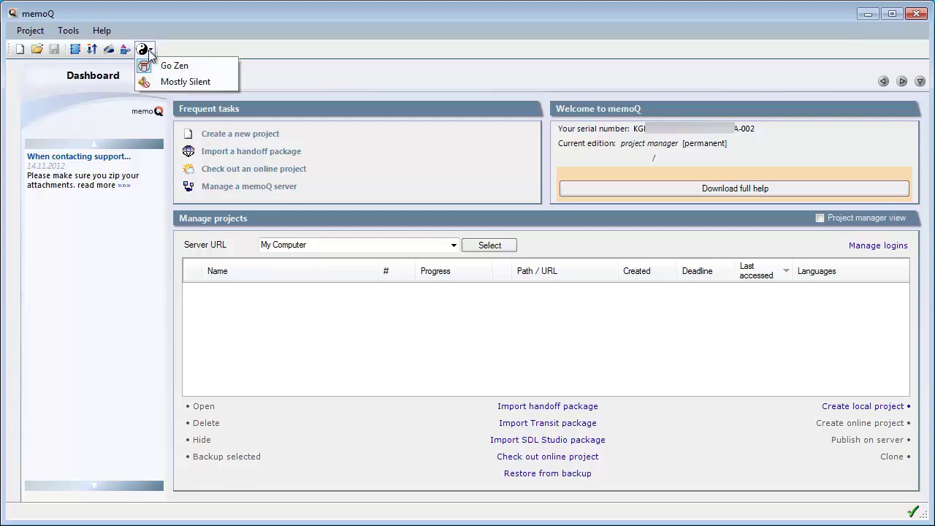
click(169, 82)
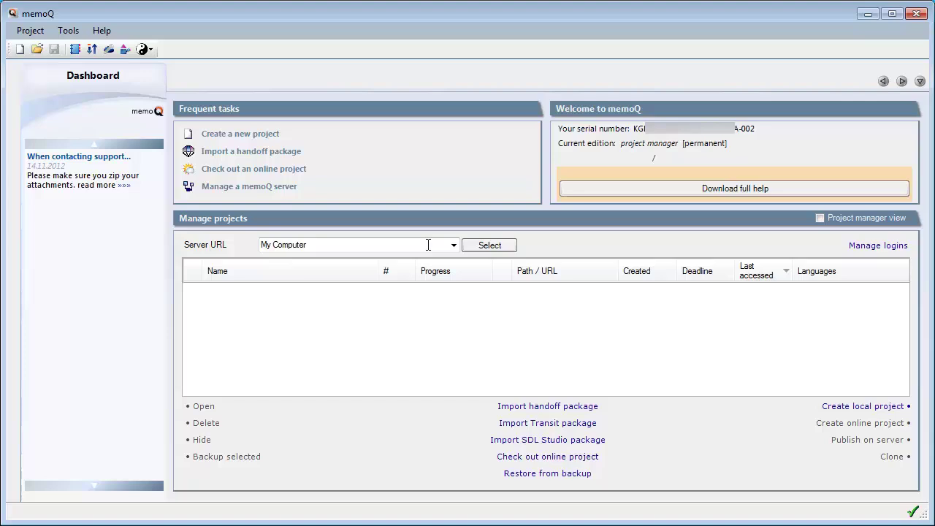
Choose the SDL Trados Studio demo package (.sdlppx) on the Desktop for import.
click(534, 440)
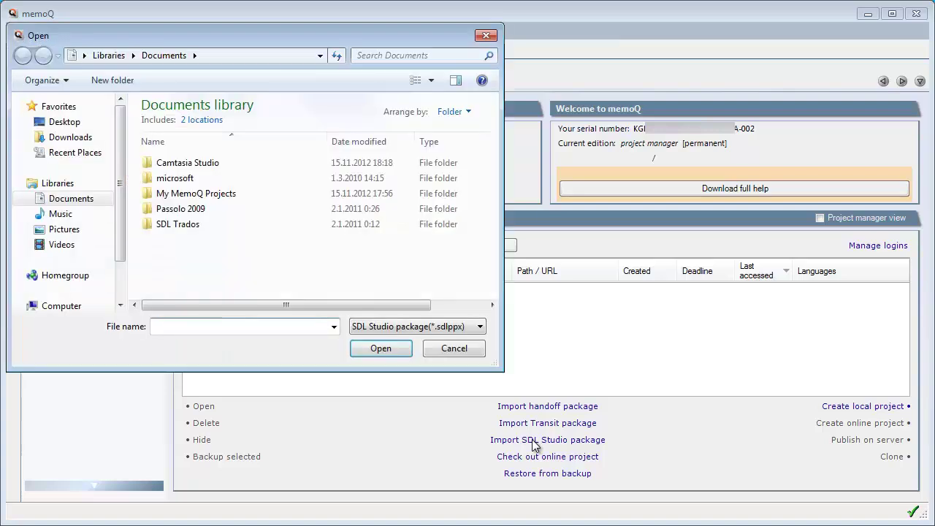
click(45, 122)
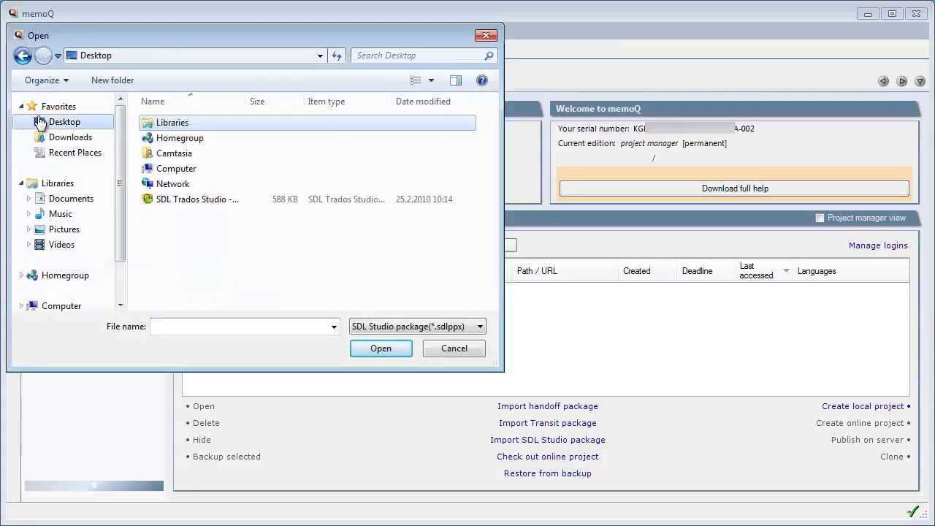
click(175, 199)
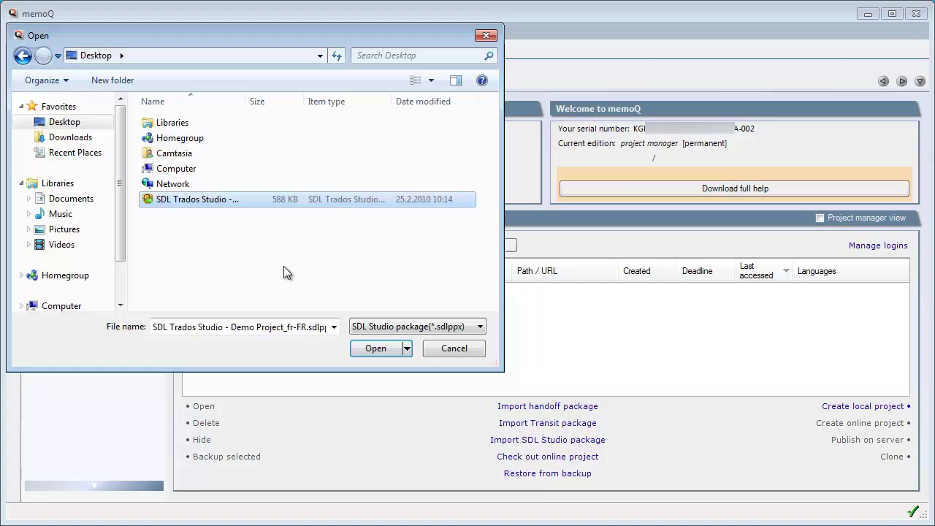
click(374, 349)
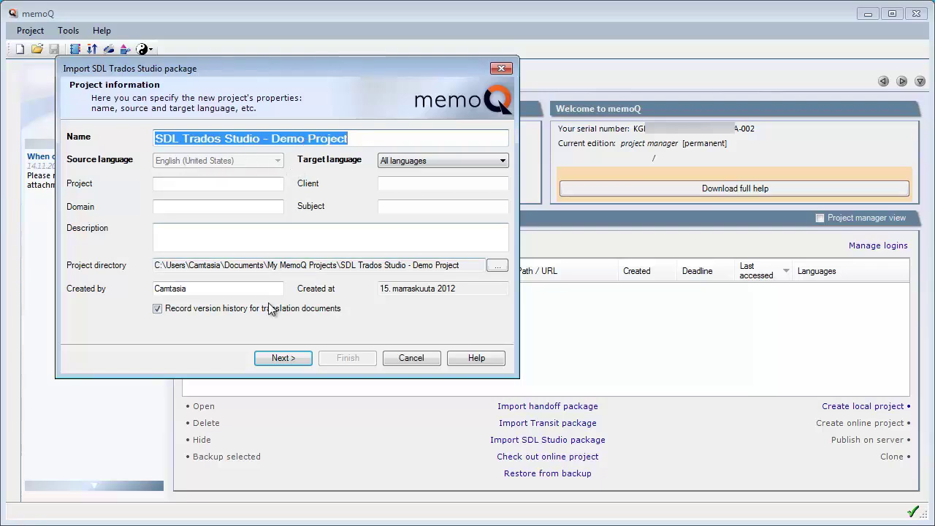
Keep the default project details and converter settings, then finish importing the package.
click(284, 357)
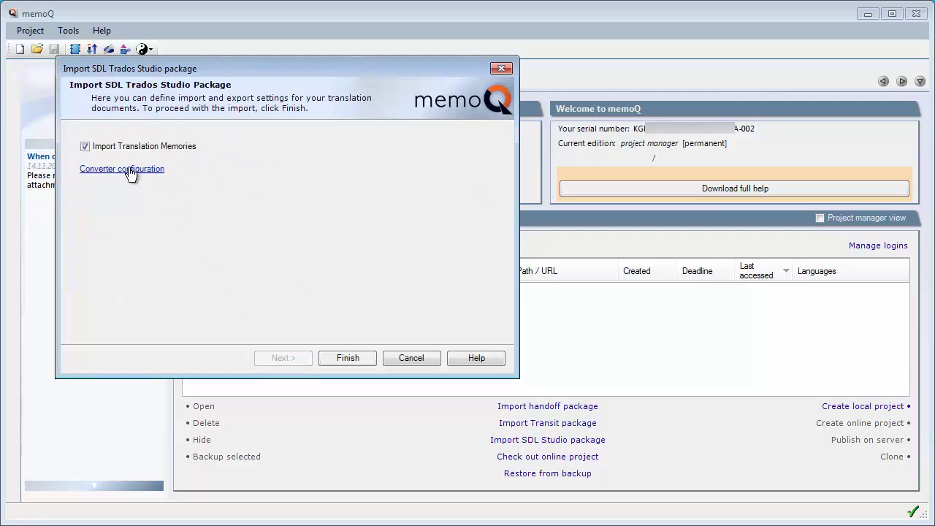
click(129, 173)
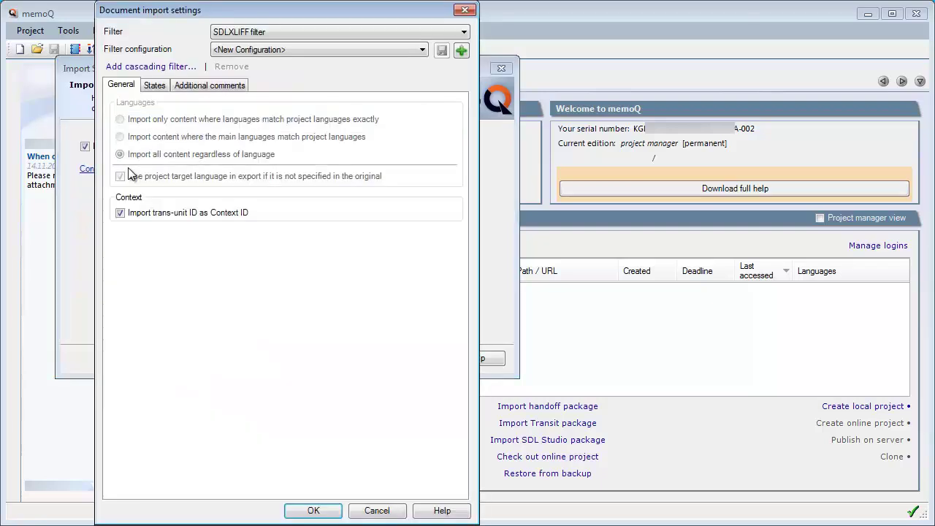
click(153, 86)
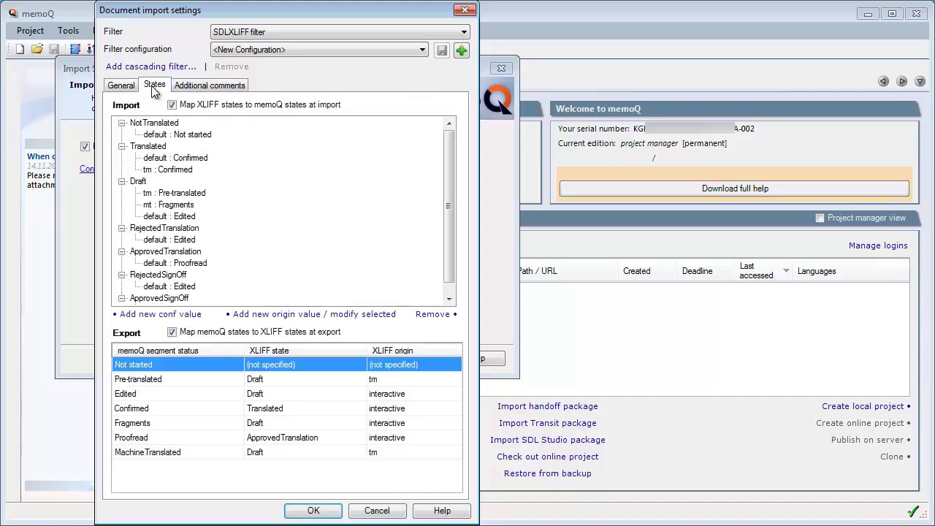
click(212, 87)
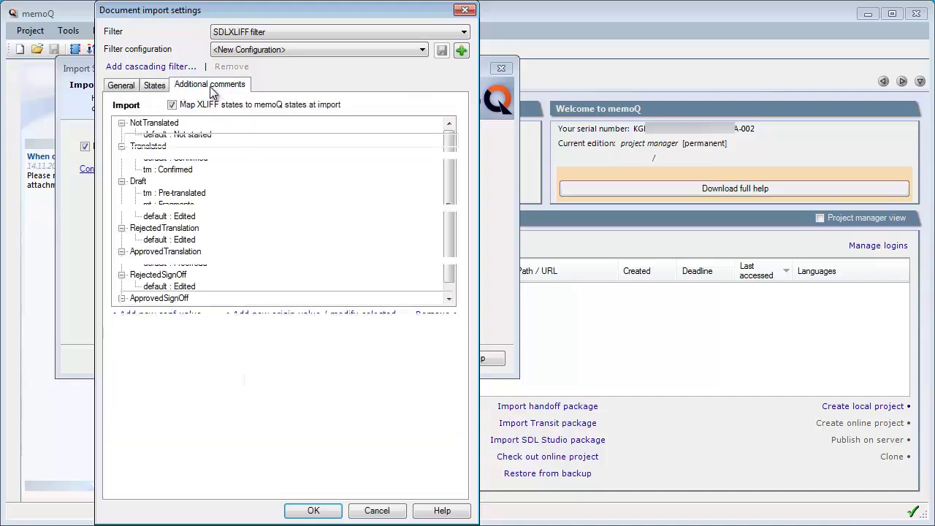
click(119, 88)
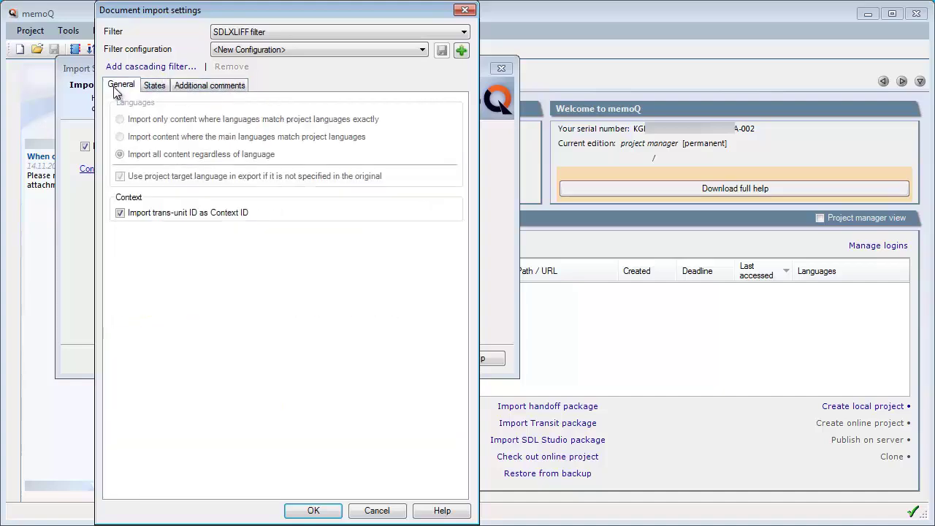
click(307, 511)
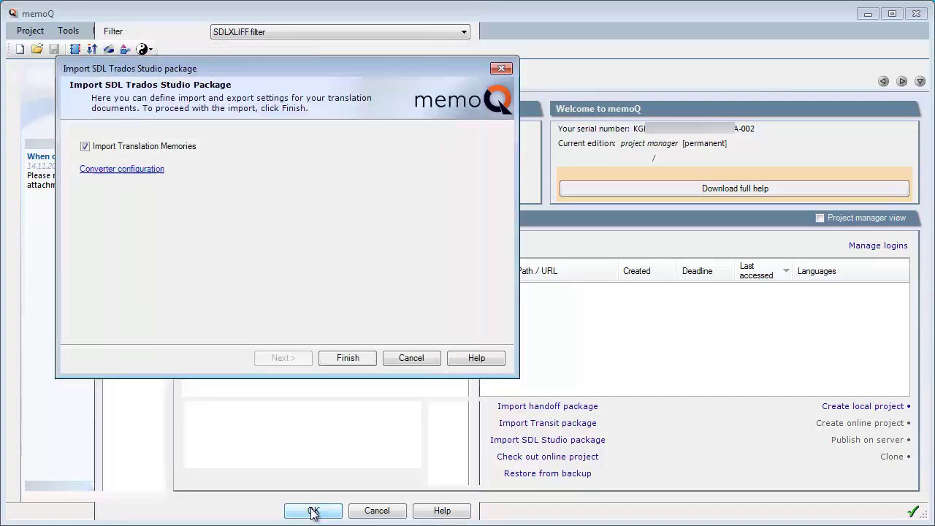
click(347, 358)
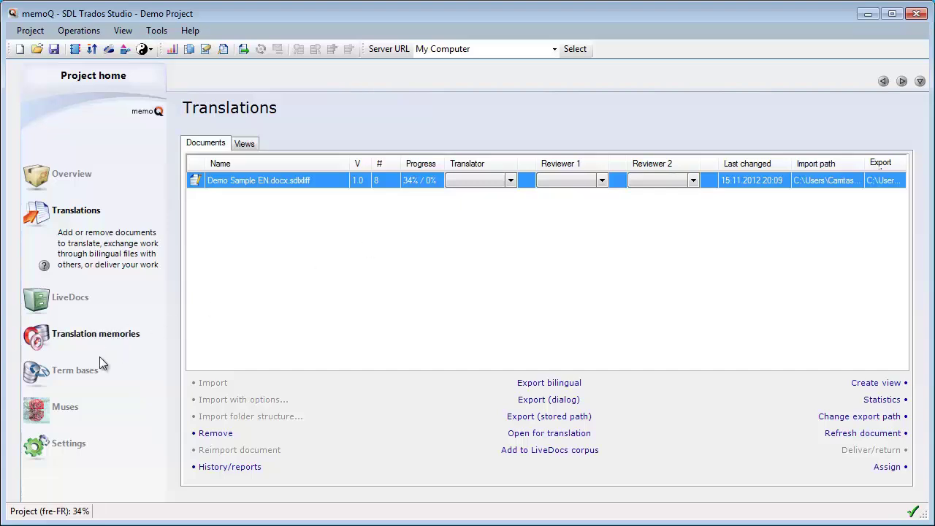
Create a new Muse named My Muse from the project's Muses page.
click(64, 409)
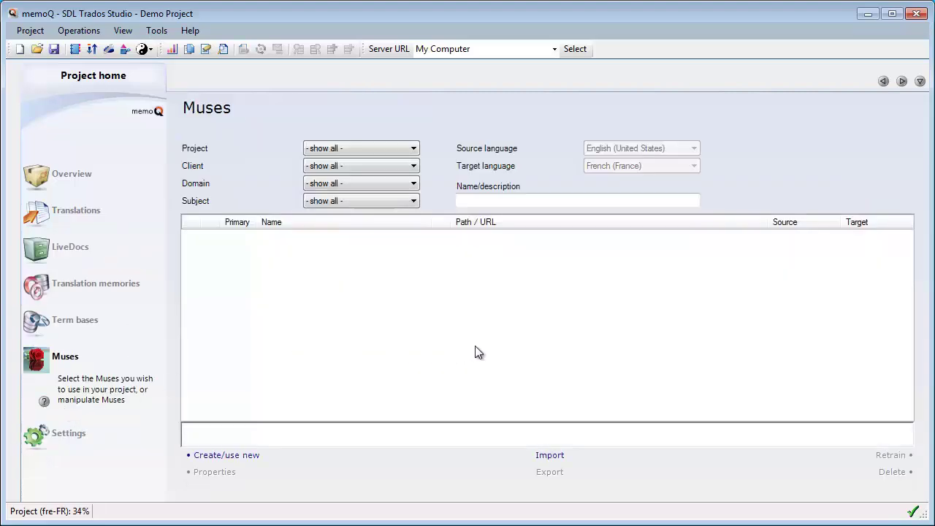
click(211, 456)
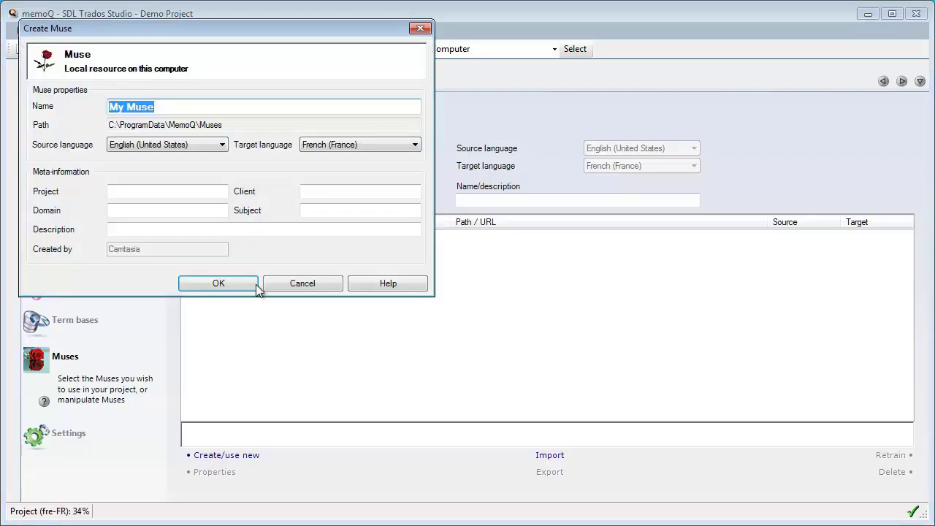
click(218, 282)
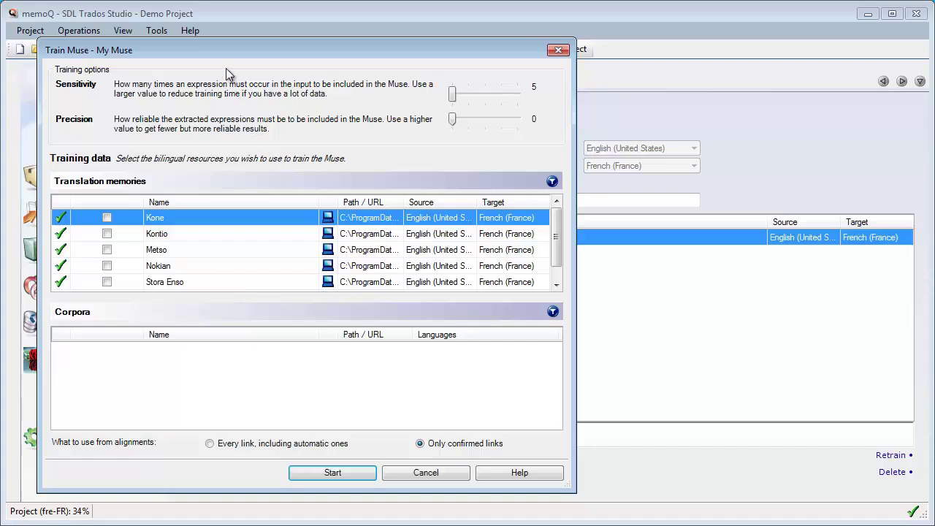
drag(225, 50, 381, 66)
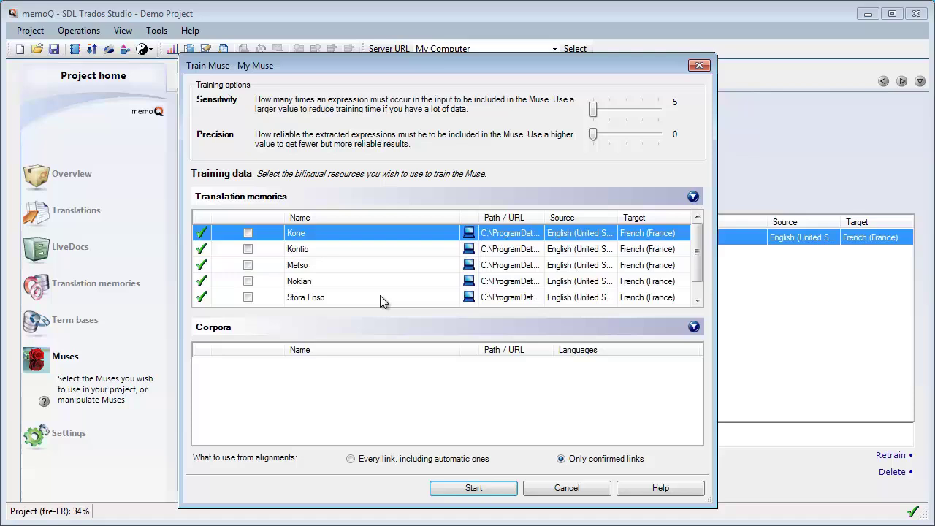
Include the Kone, Kontio, Metso, Nokian, Stora Enso and Studio demo memories; leave sensitivity 5, precision 0.
scroll(700, 276, down, 1)
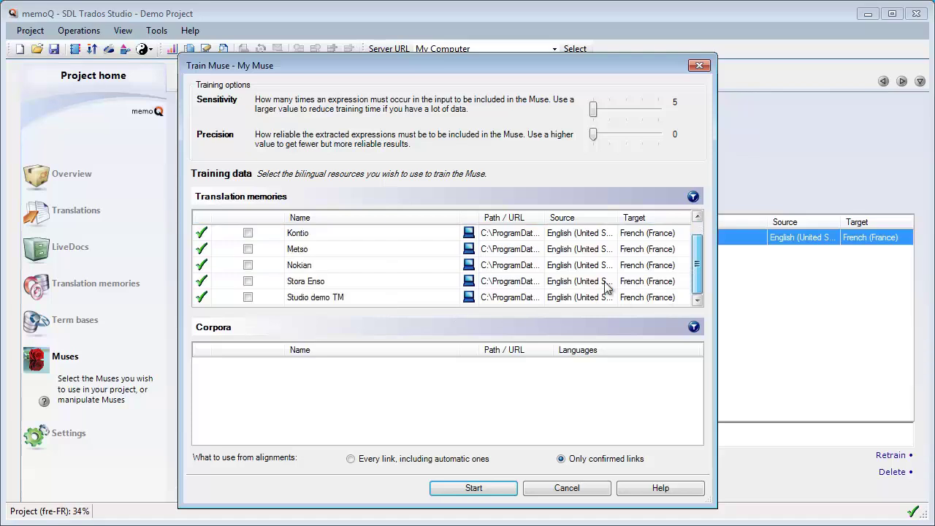
click(309, 302)
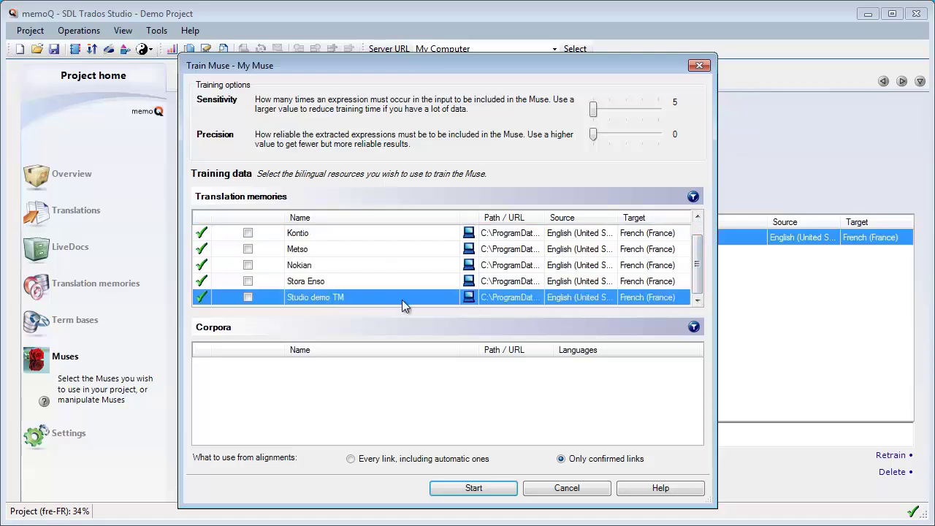
scroll(406, 300, up, 1)
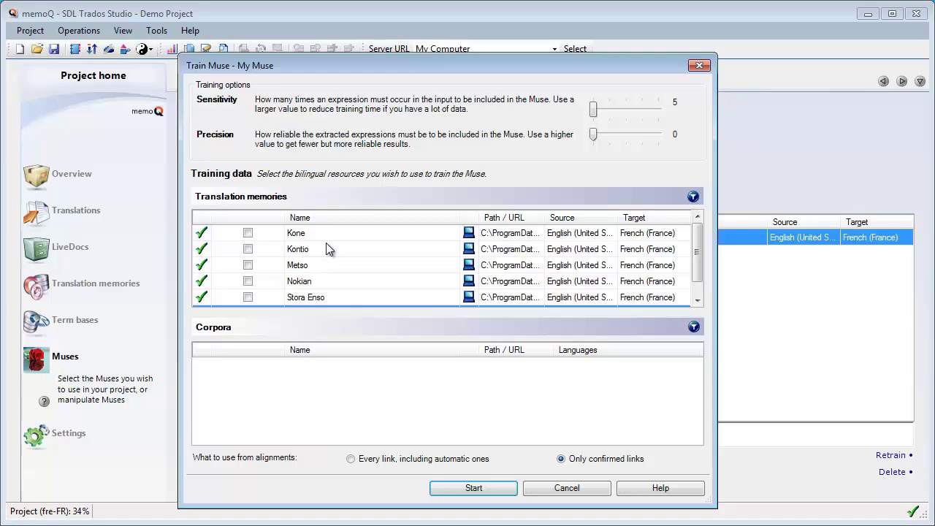
click(248, 233)
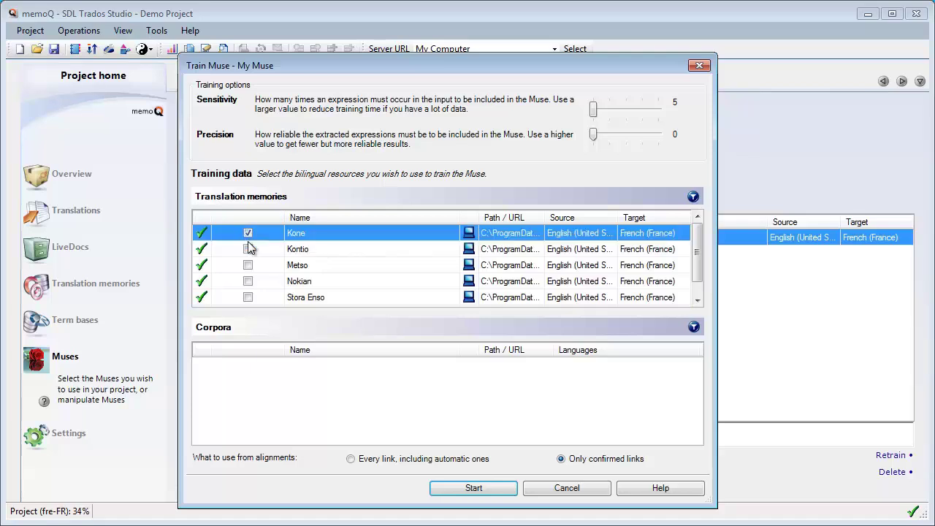
click(247, 249)
click(248, 265)
click(247, 281)
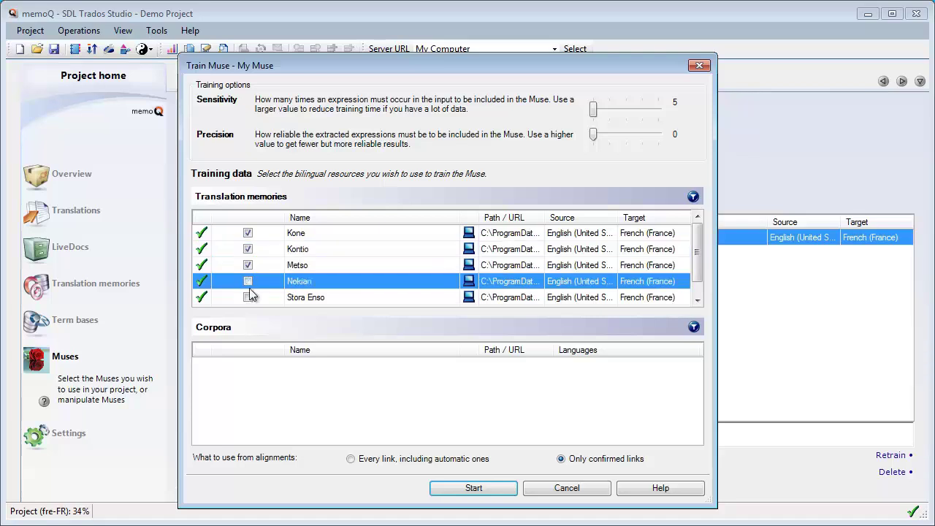
click(248, 297)
scroll(247, 298, down, 1)
click(248, 298)
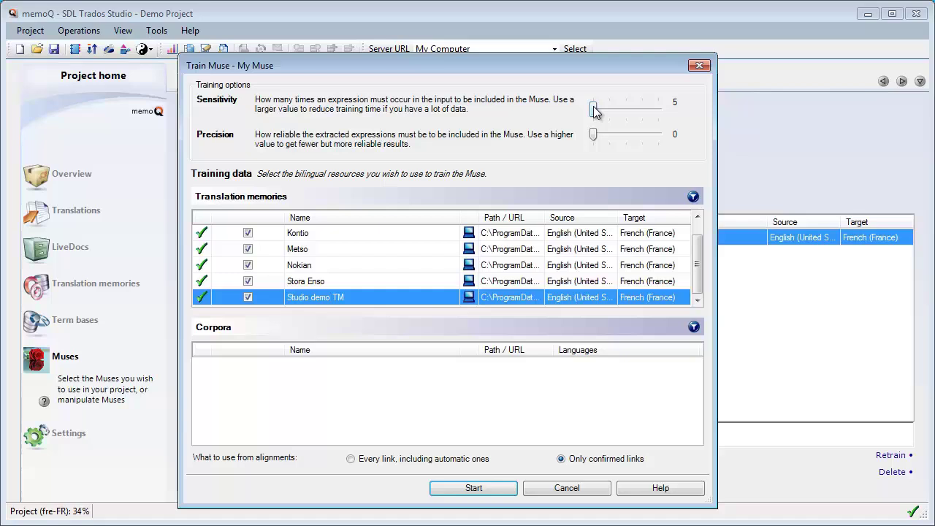
drag(595, 109, 577, 112)
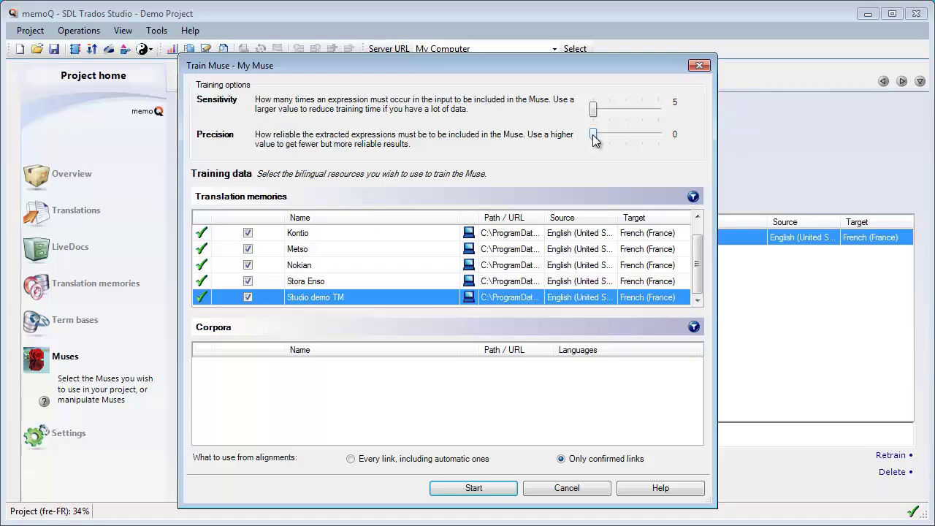
drag(593, 136, 575, 135)
Train My Muse and tick it in the Muses list to add it to the project.
click(479, 489)
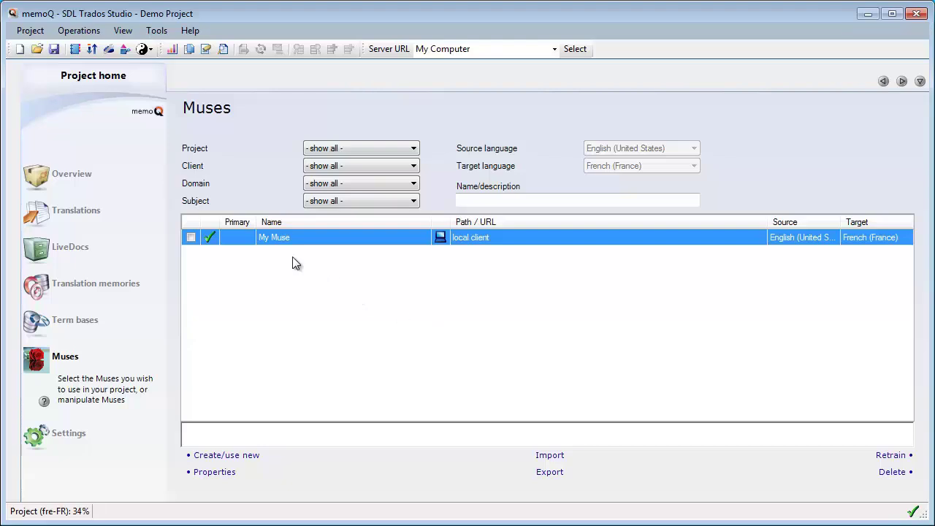
click(192, 238)
Go to the project's Translations list to open Demo Sample EN.docx.sdlxliff.
click(73, 215)
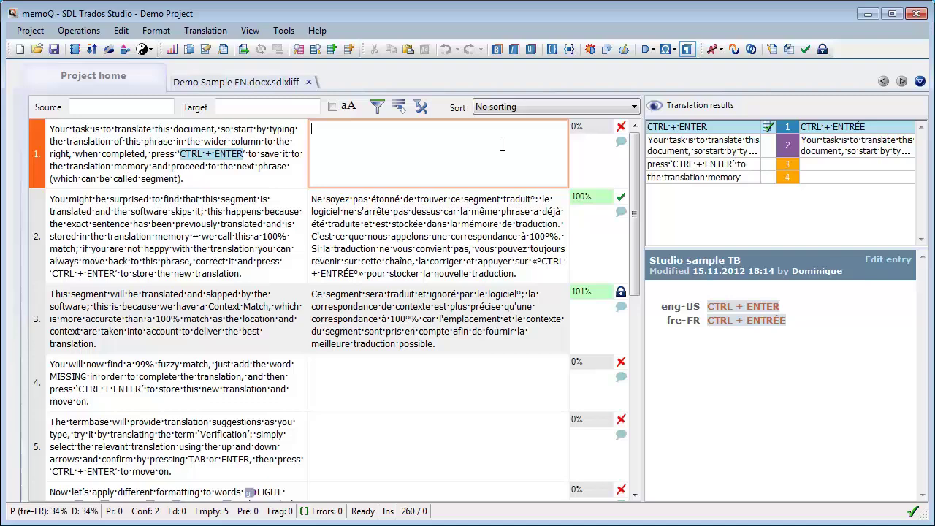
Build segment 1's target 'tâche document traduction CTRL + ENTRÉE' by accepting predictive typing suggestions.
click(503, 145)
text(tâ)
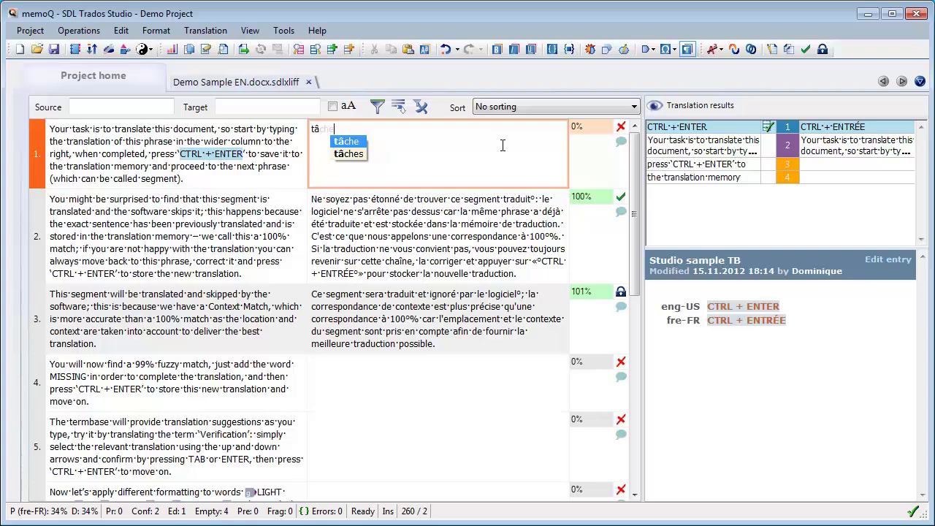
key(Return)
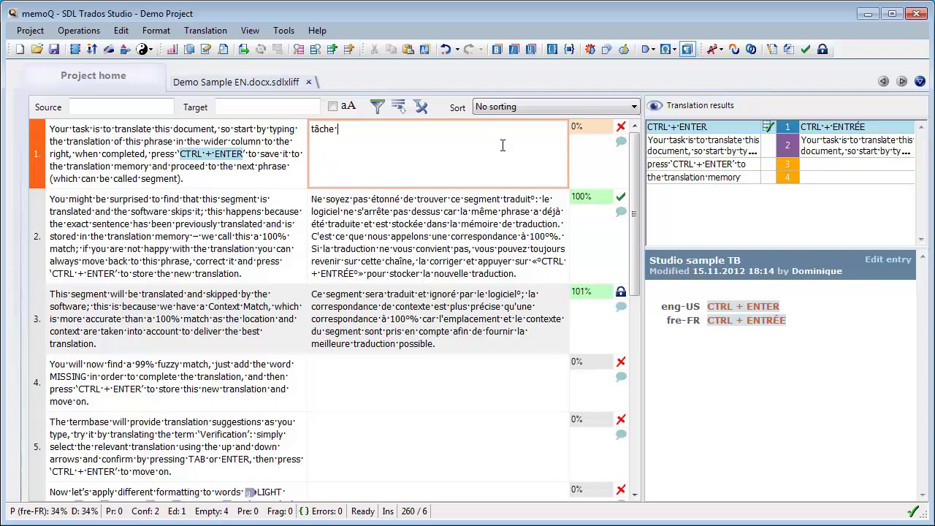
text(doc)
key(Return)
text(traduction)
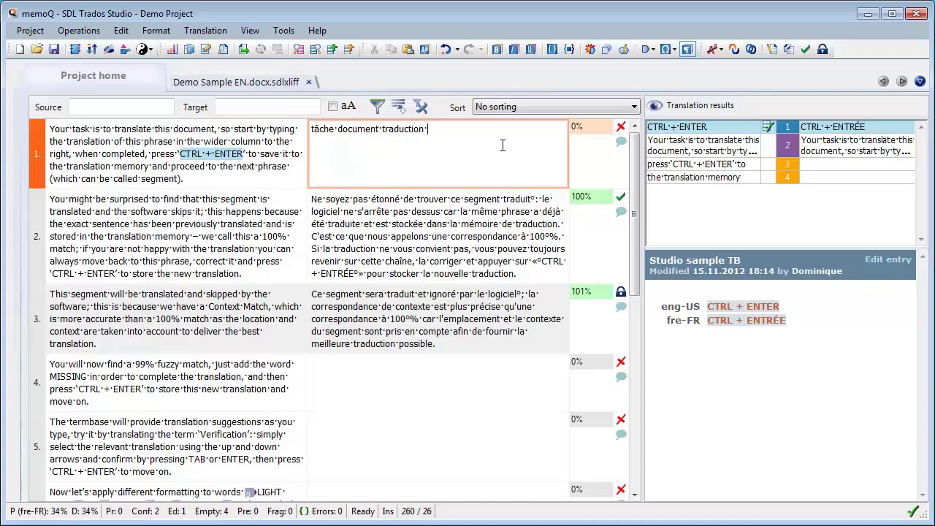
text(CT)
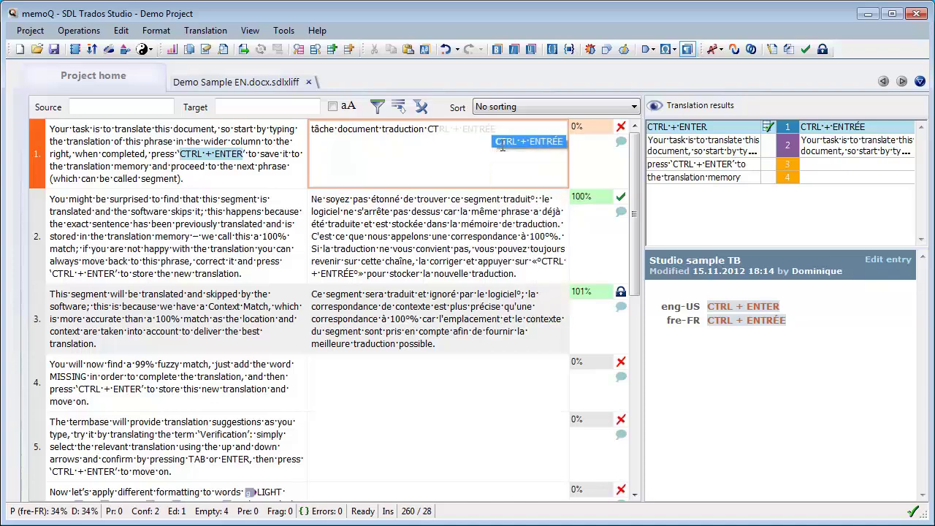
key(Return)
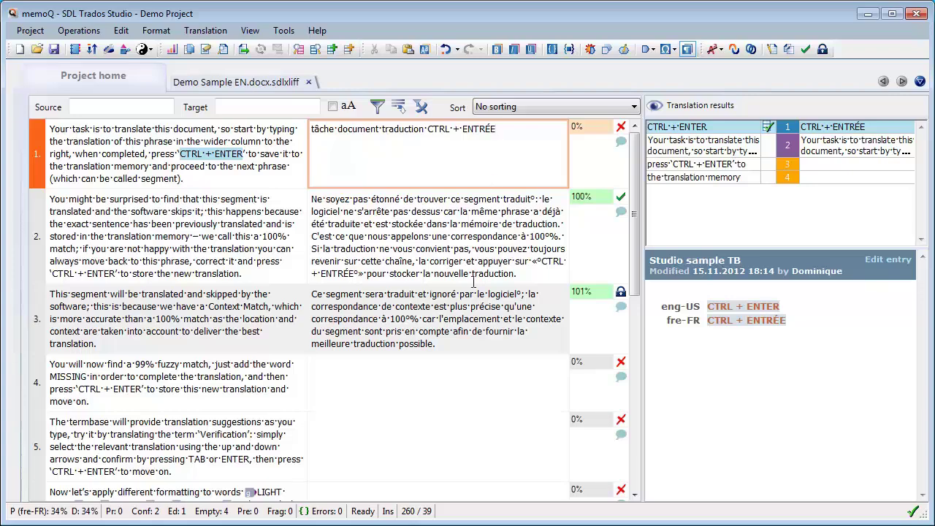
Place the cursor in segment 5's empty target cell.
click(373, 424)
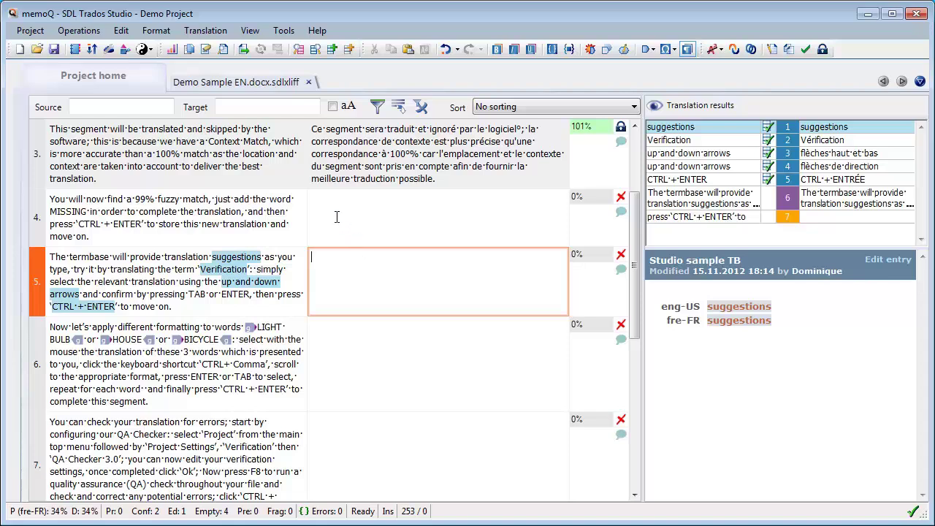
click(220, 32)
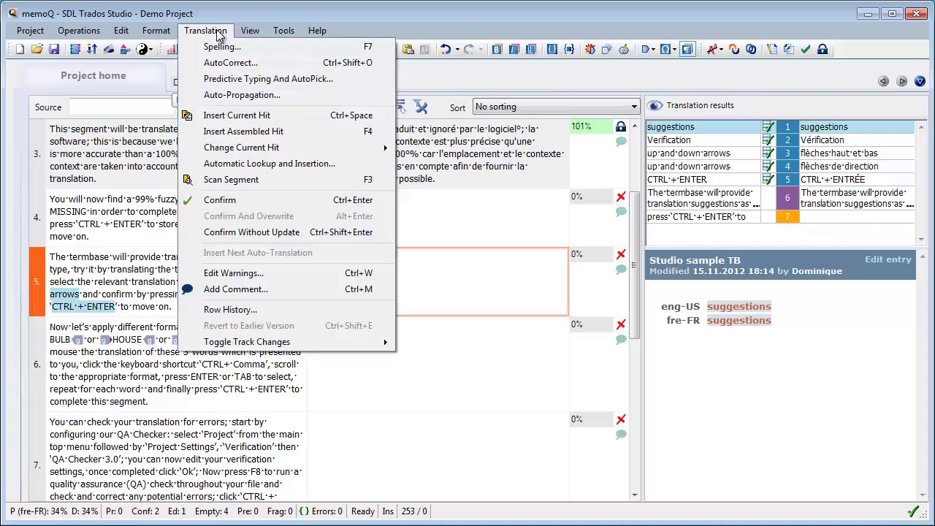
click(241, 80)
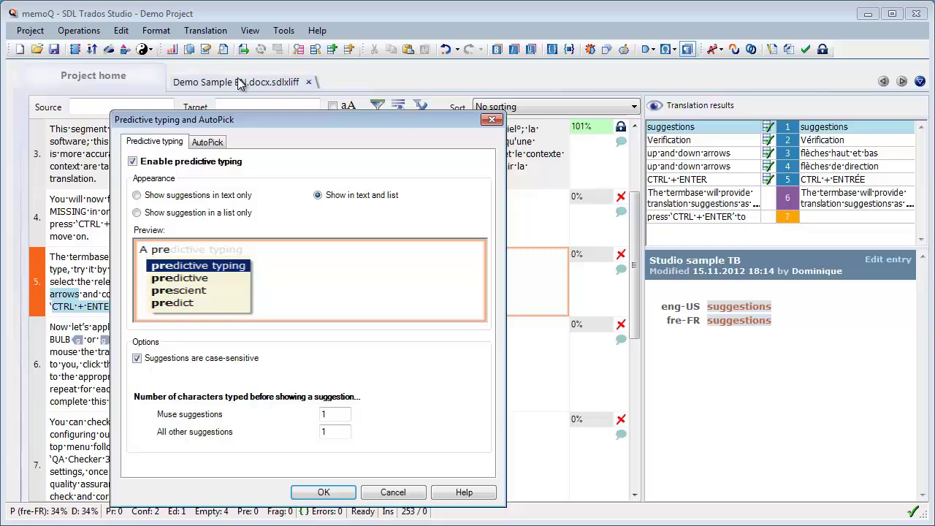
click(206, 143)
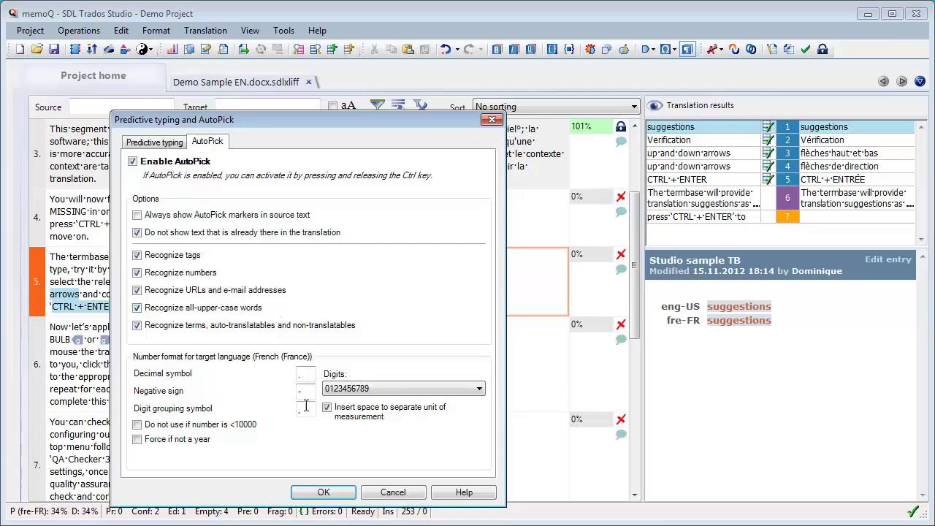
click(323, 492)
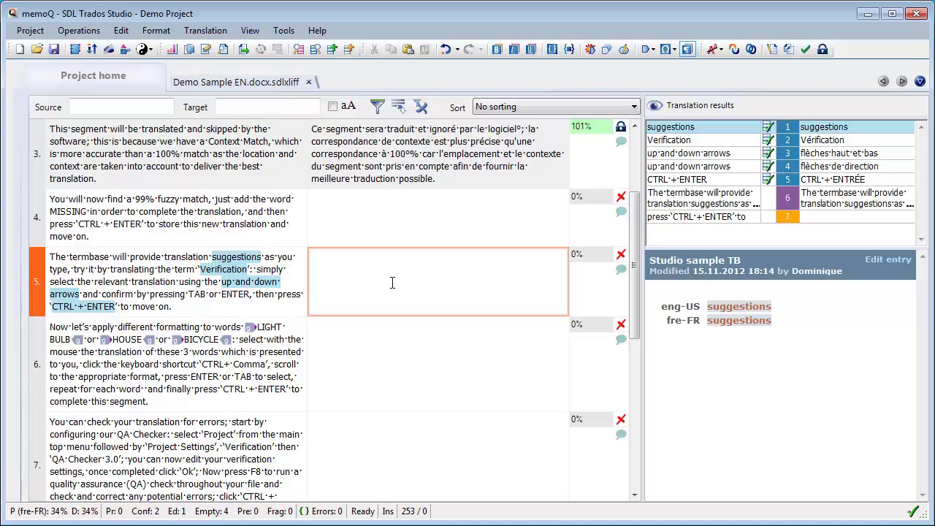
Insert the terms suggestions, Vérification and flèches de direction into segment 5's target via AutoPick.
click(393, 282)
key(ctrl+shift+l)
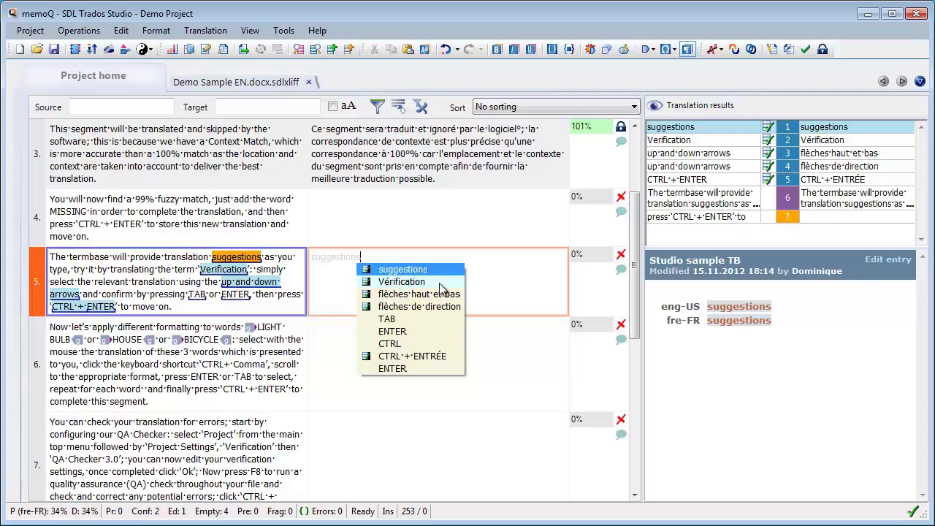
key(Return)
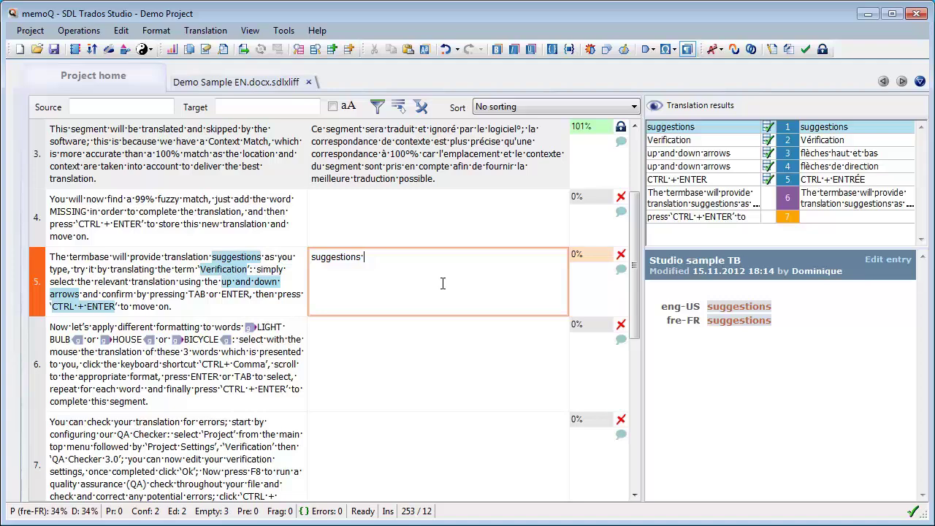
key(ctrl+space)
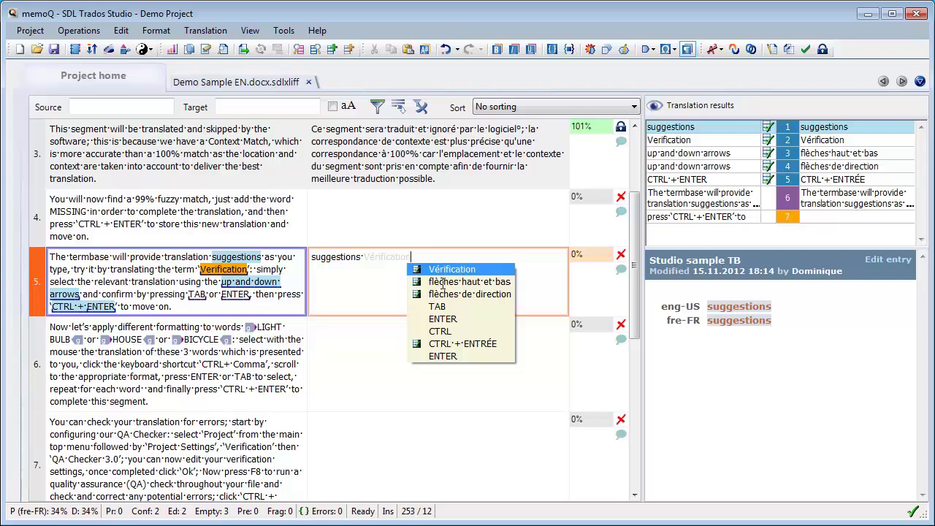
key(Return)
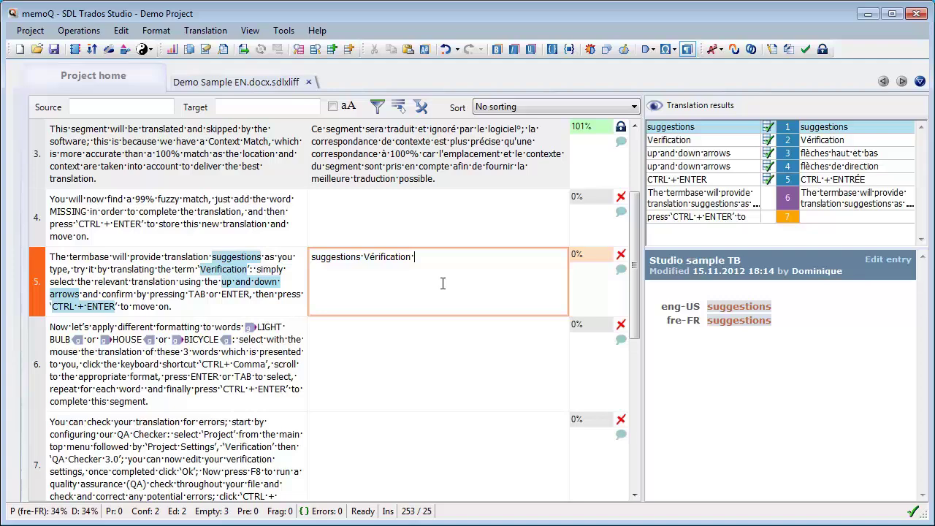
key(ctrl+space)
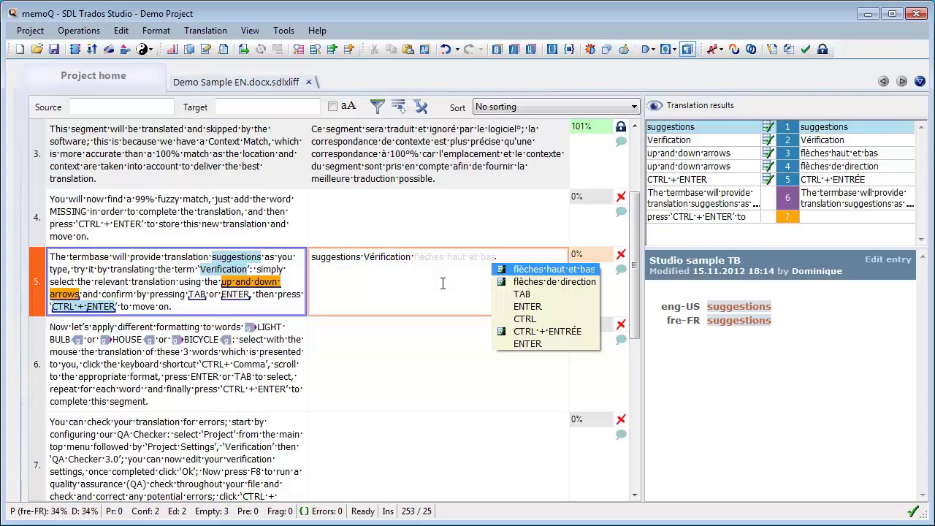
key(Down)
key(Up)
key(Down)
key(Return)
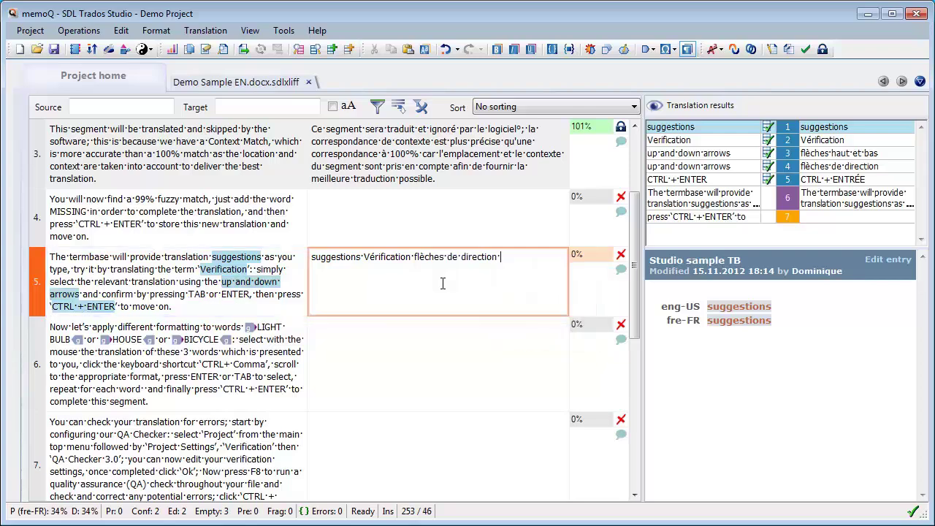
Add TAB and «CTRL + ENTRÉE» to segment 5's target, typing the guillemets around the term.
key(ctrl+space)
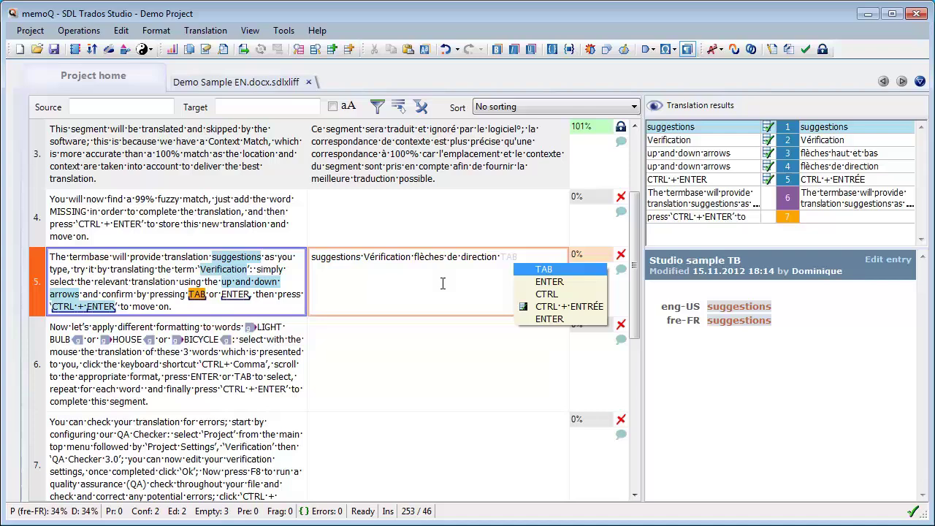
key(Return)
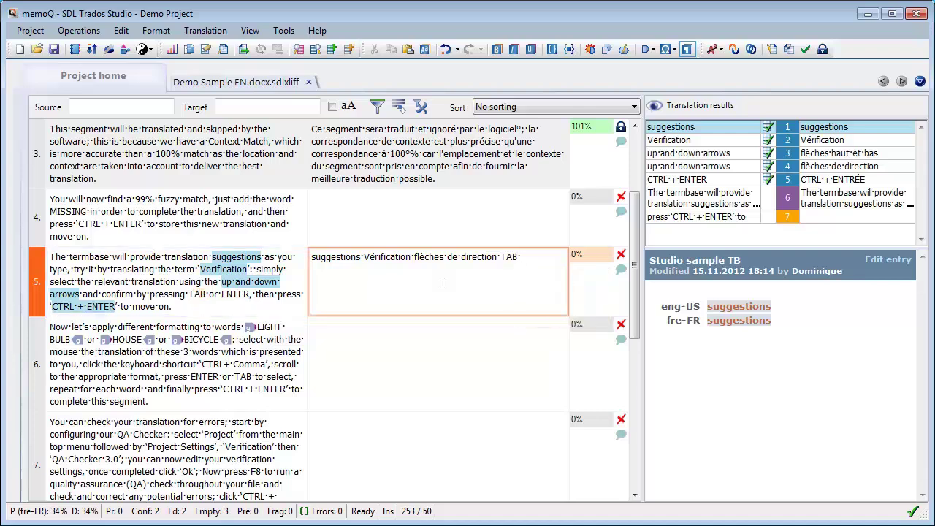
text(«)
key(ctrl+space)
key(Down)
key(Down)
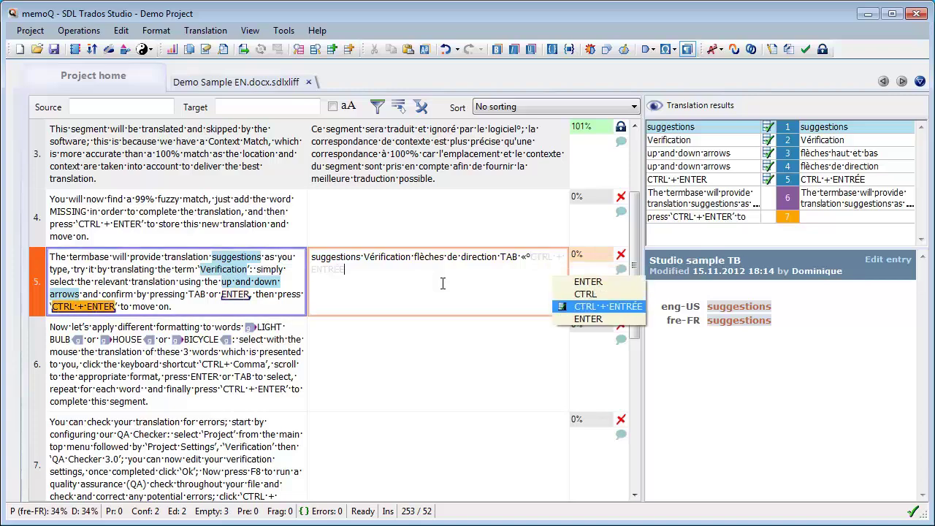
key(Return)
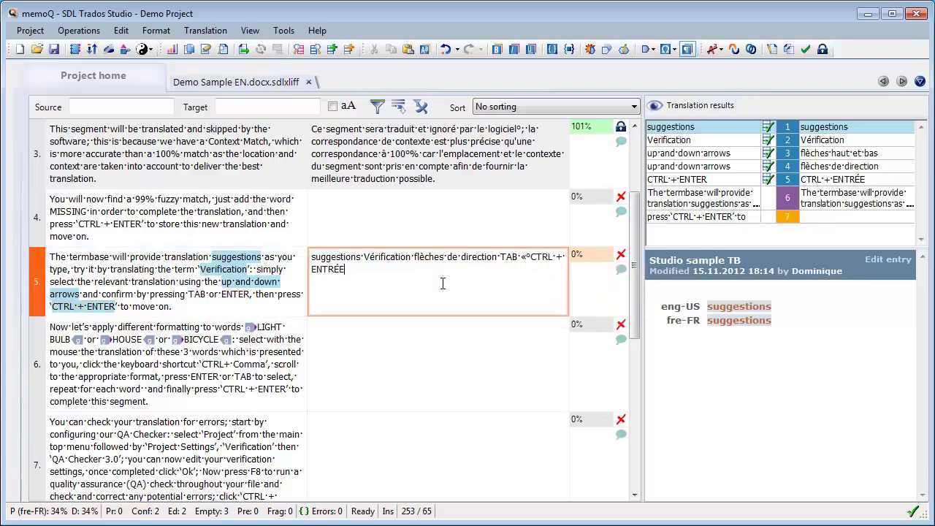
text(»)
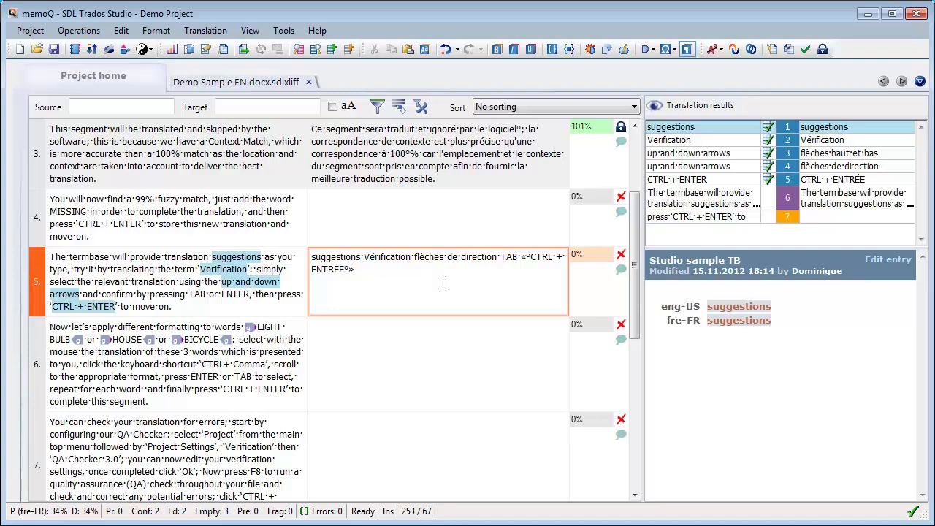